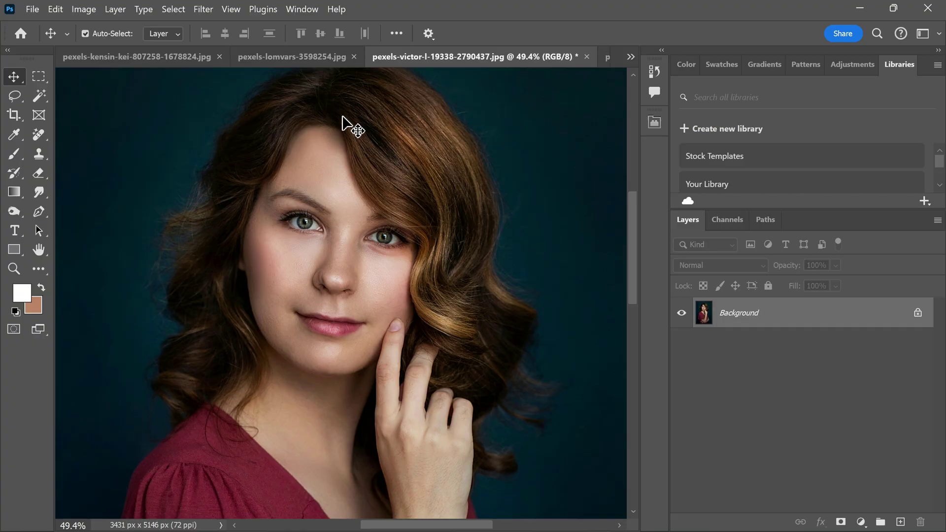
Step: Duplicate the Background layer and name the copy Dodge
left_click_drag(757, 314, 901, 522)
double_click(755, 318)
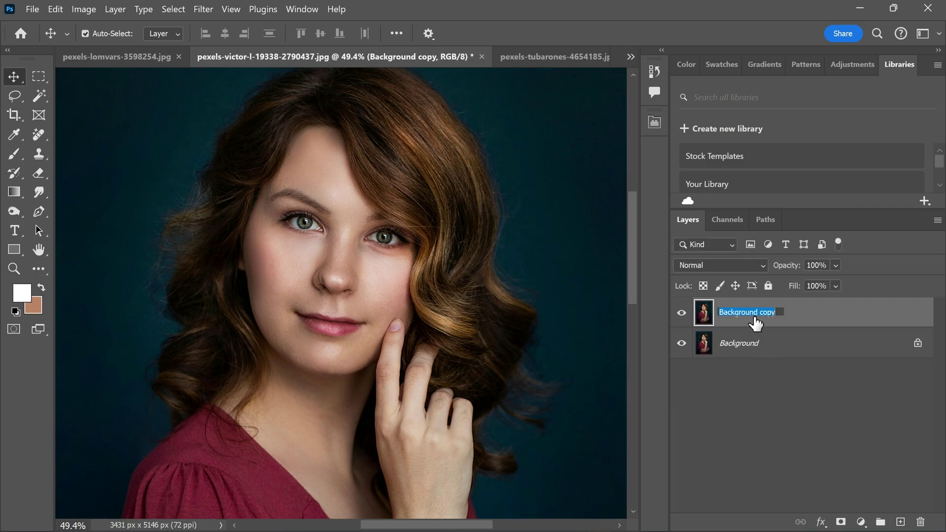
type("Dodge")
key("Return")
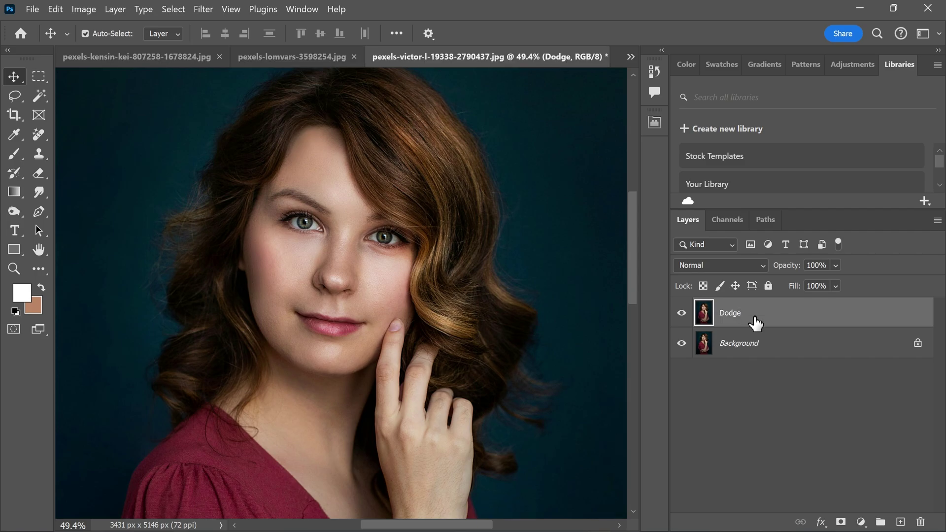
Step: Duplicate Dodge as a layer named Burn, hide Burn, and select Dodge
mouse_move(754, 321)
left_mouse_down()
mouse_move(866, 448)
mouse_move(898, 522)
left_mouse_up()
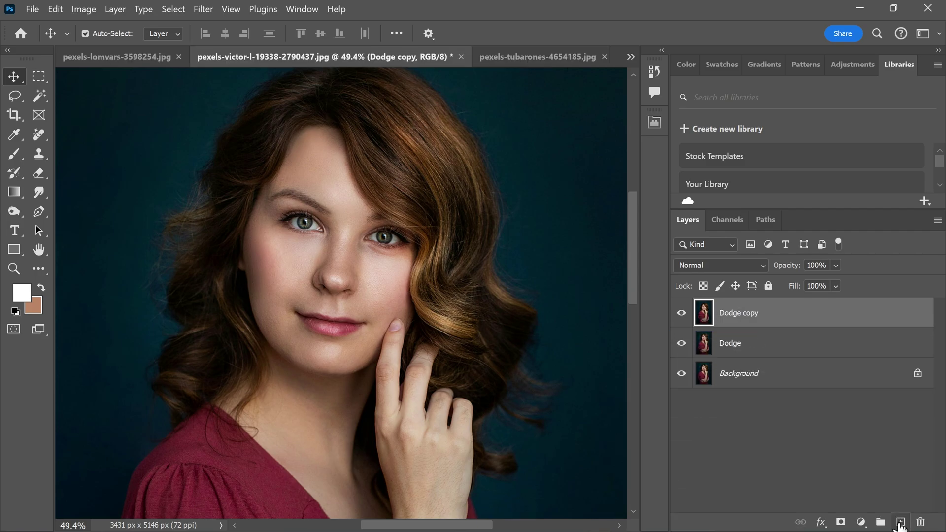
double_click(743, 313)
type("Bu")
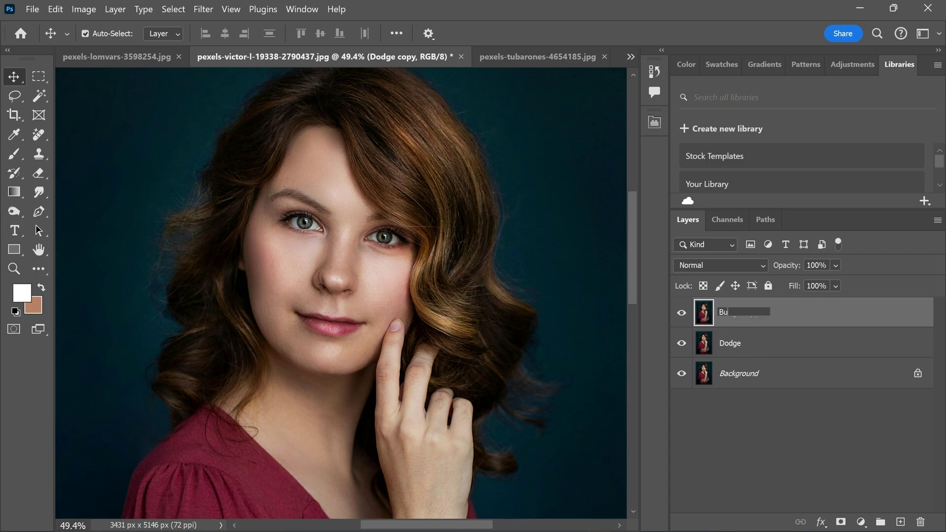
type("rn")
key("Return")
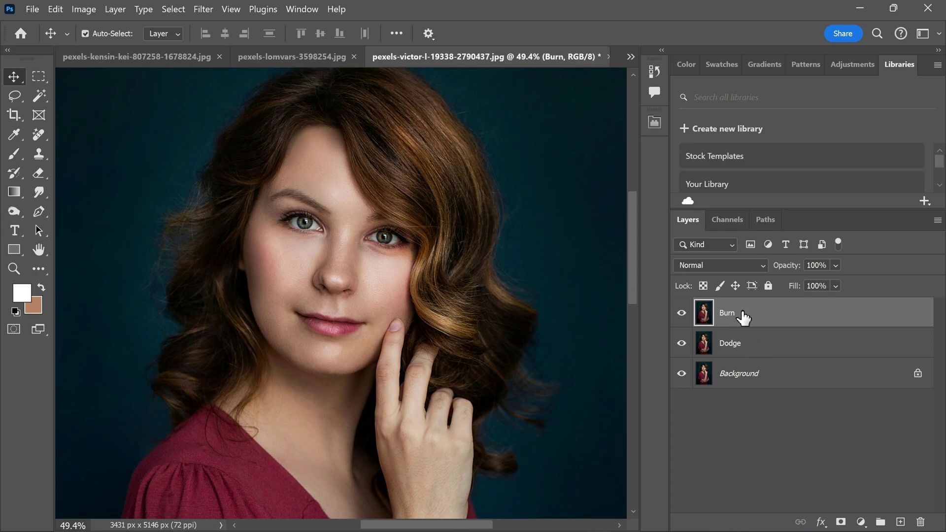
left_click(682, 313)
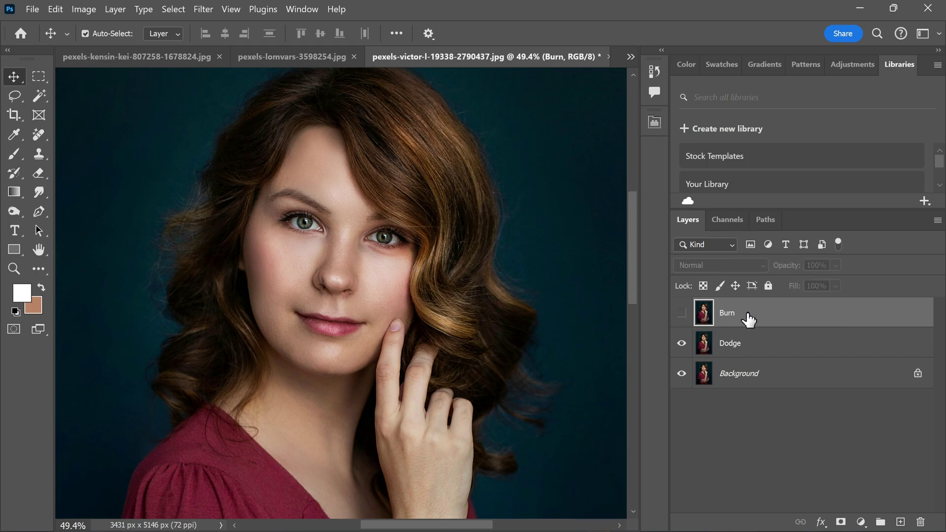
left_click(751, 347)
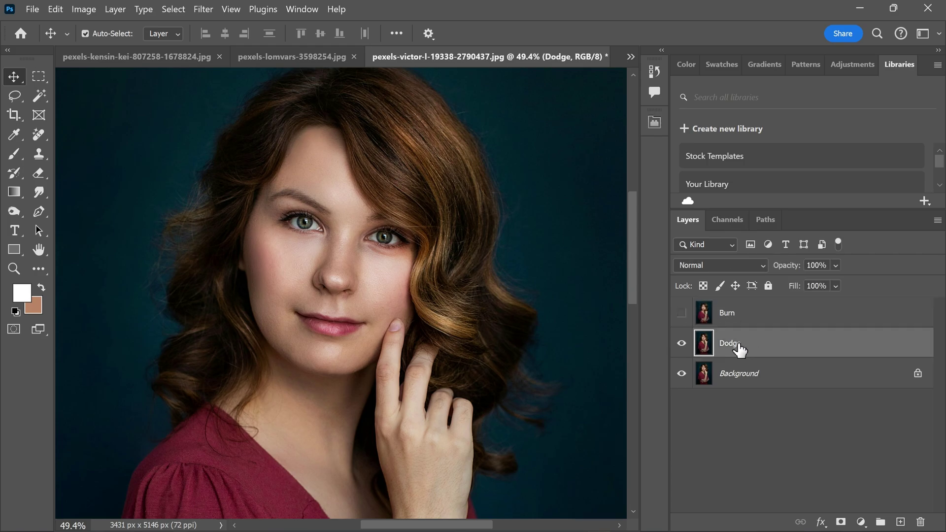
Step: Switch the Dodge layer's blend mode from Normal to Screen and bring up its Blending Options
left_click(704, 265)
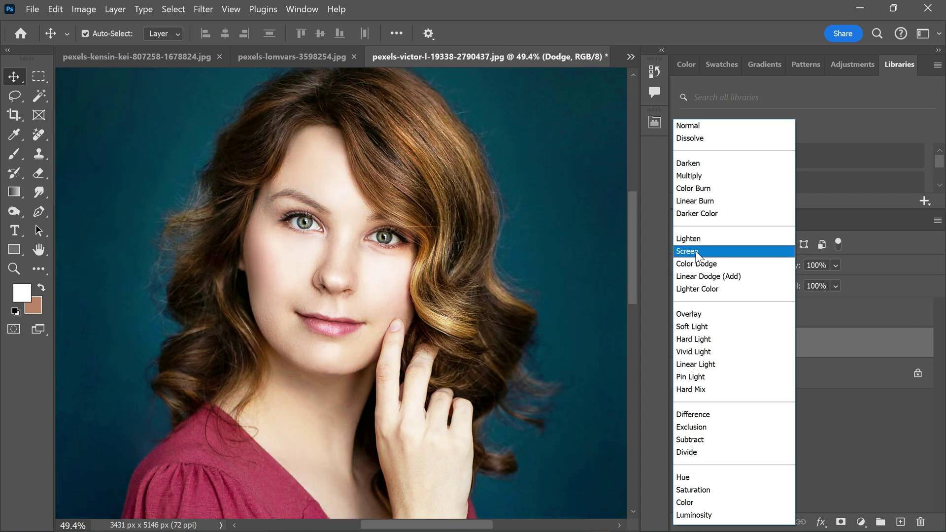
left_click(698, 253)
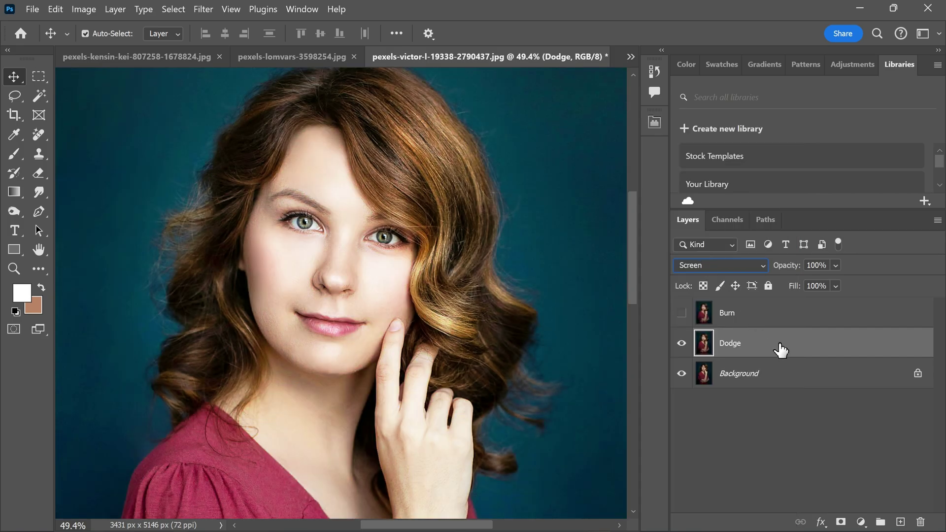
left_click(821, 522)
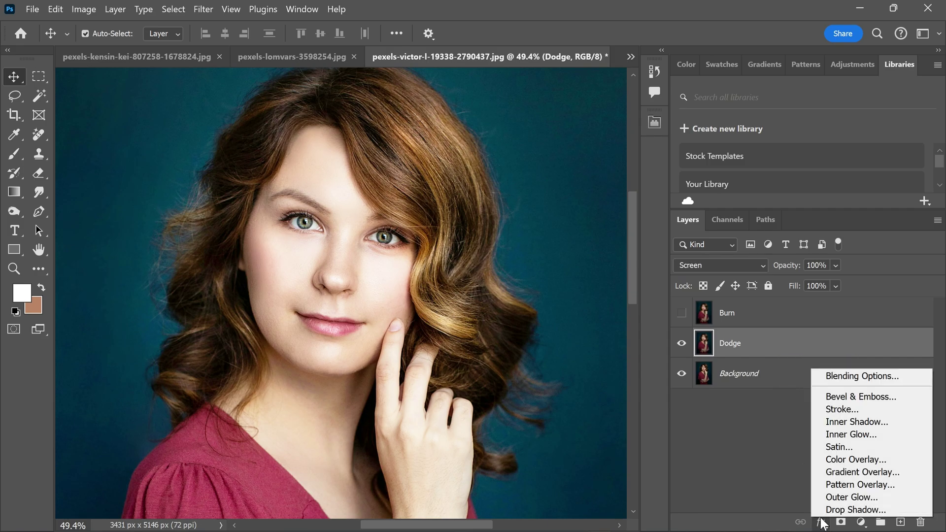
left_click(830, 376)
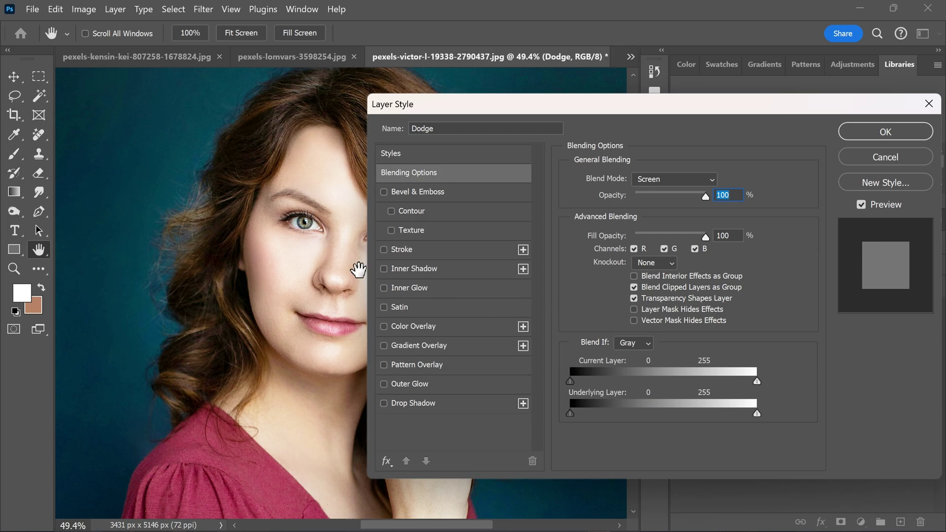
Step: Split the Dodge layer's Underlying Layer black Blend If slider to 155/225 and apply
left_click_drag(324, 250, 270, 250)
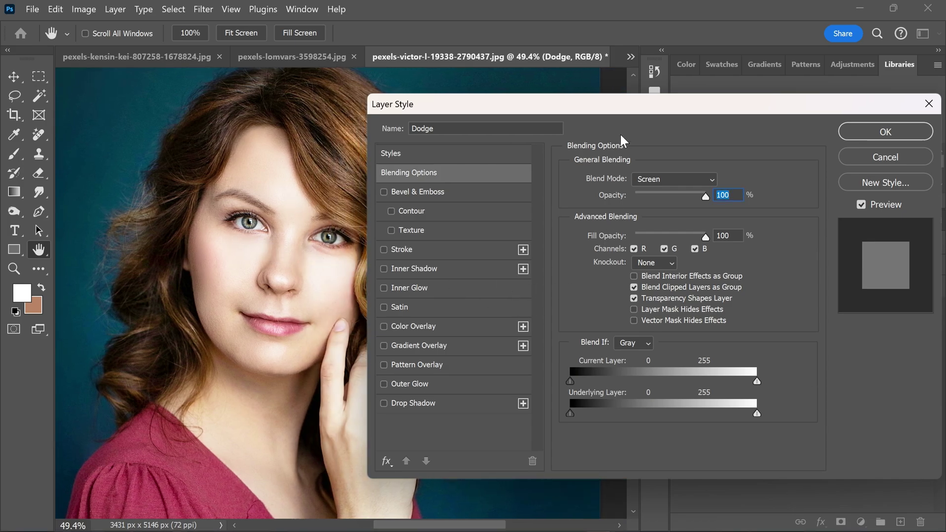
left_click_drag(631, 111, 611, 90)
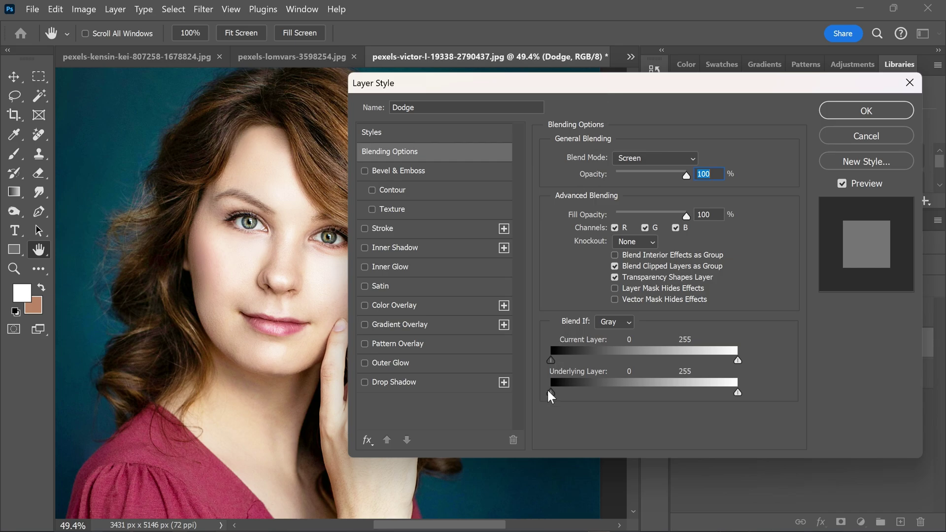
left_click_drag(552, 395, 669, 398)
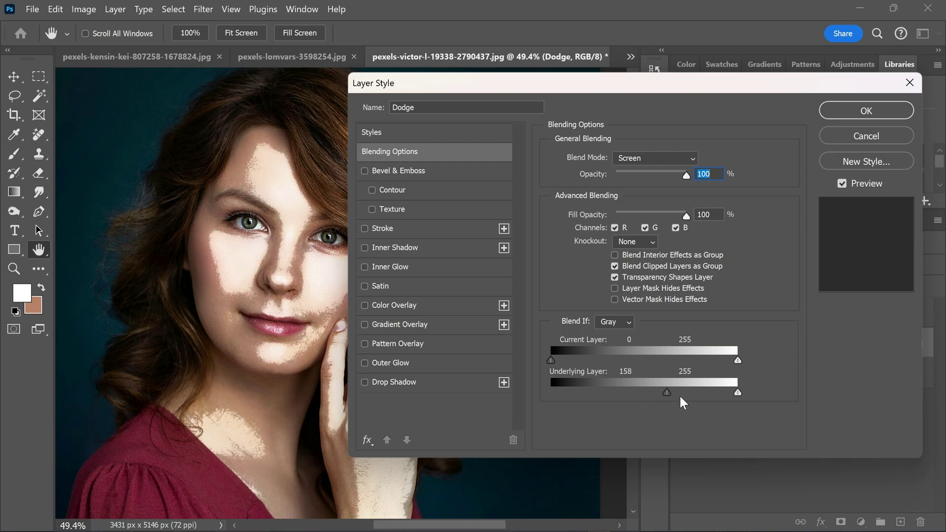
left_click_drag(668, 393, 703, 402)
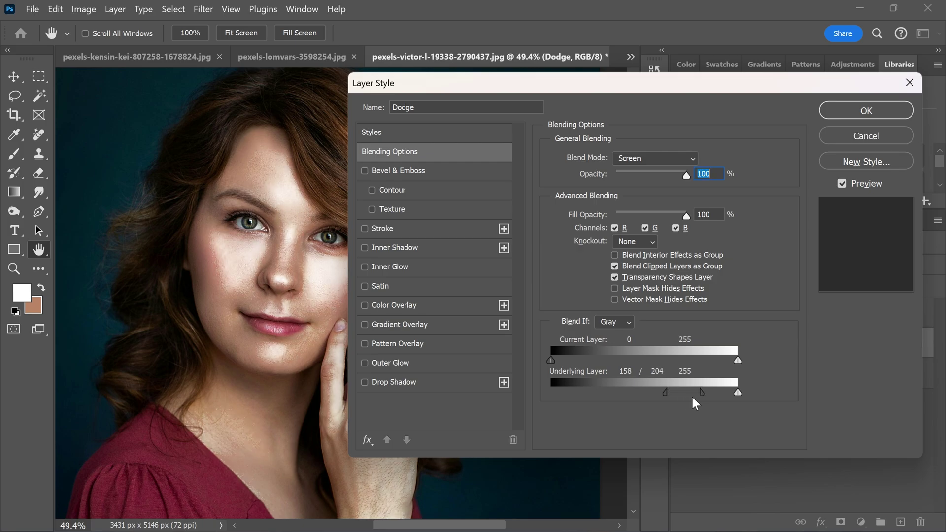
left_click_drag(666, 393, 718, 398)
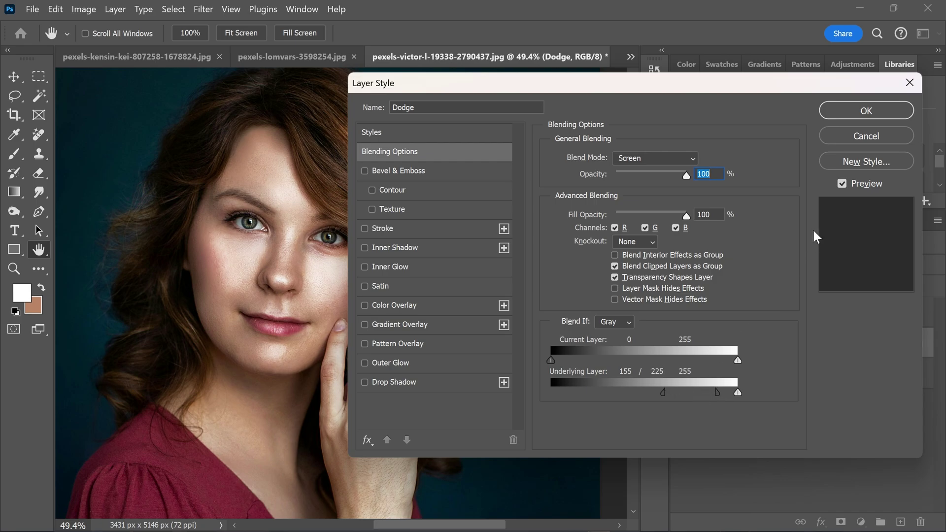
left_click(867, 111)
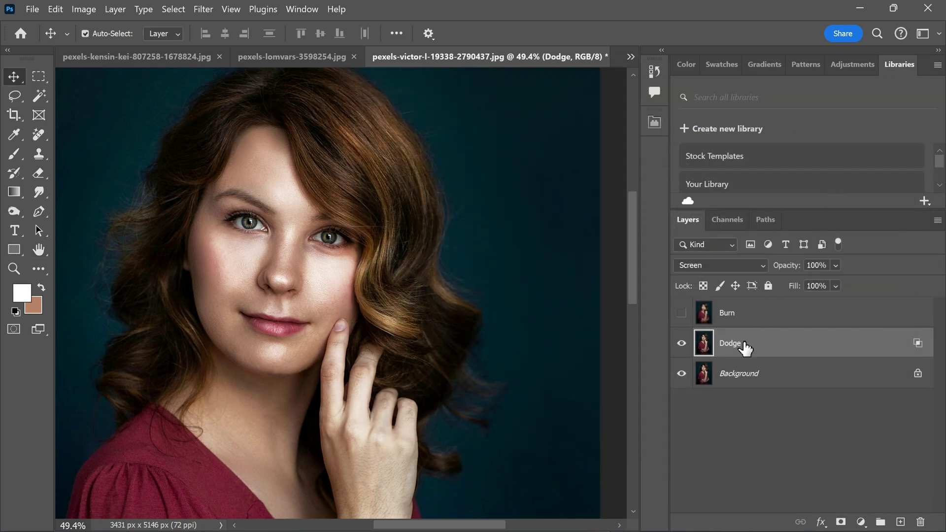
Step: Make the Burn layer visible and set its blend mode to Multiply
left_click(743, 316)
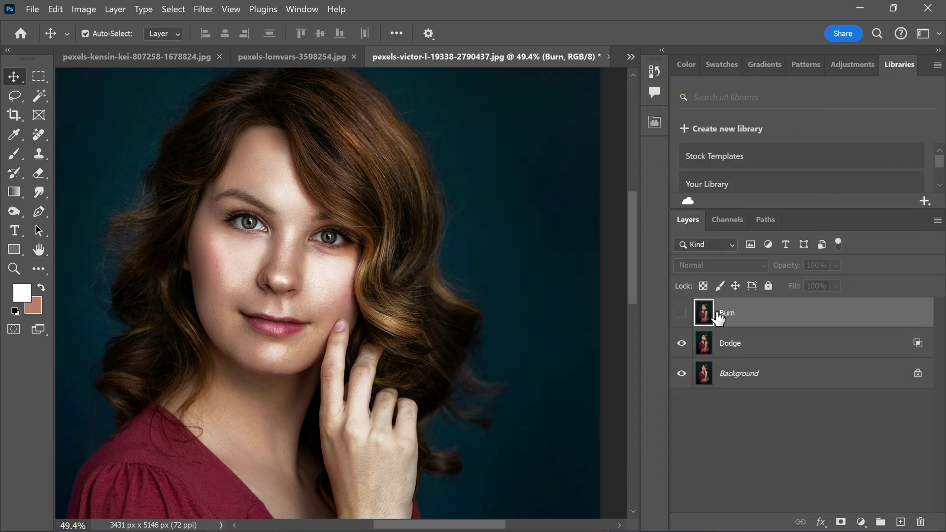
left_click(682, 313)
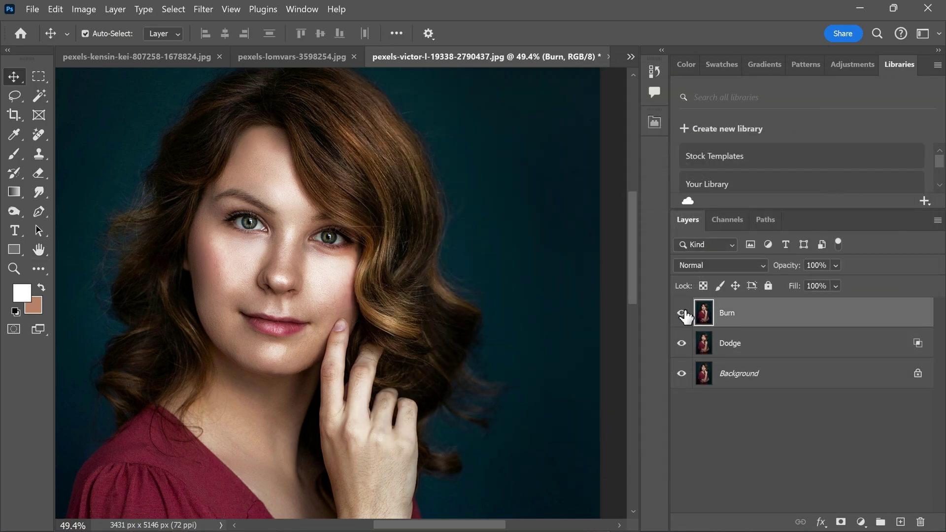
left_click(700, 271)
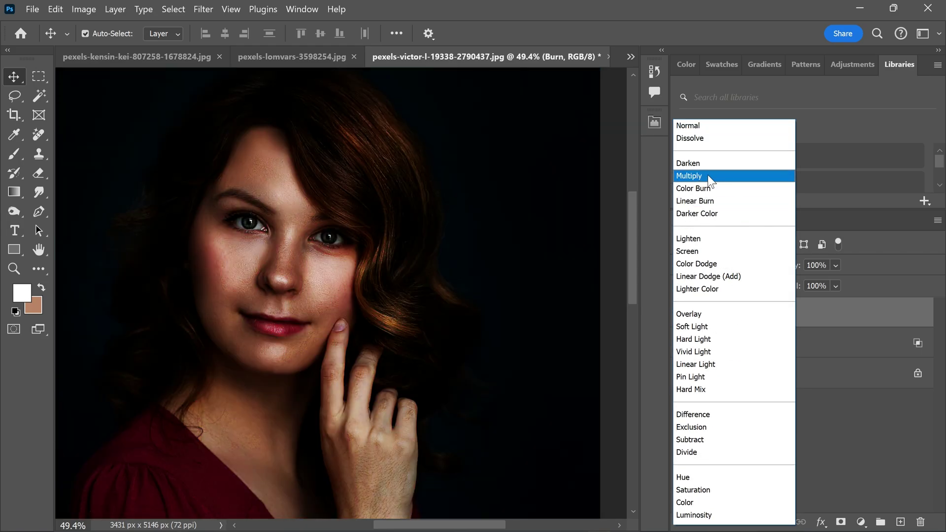
left_click(699, 176)
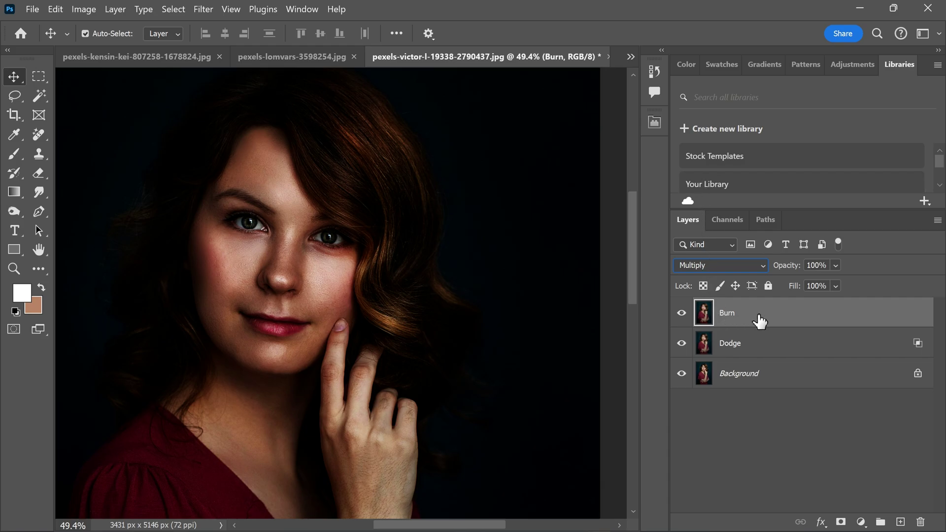
left_click(823, 522)
Step: Split the Burn layer's Underlying Layer white Blend If slider to about 176/254 and apply
left_click(834, 378)
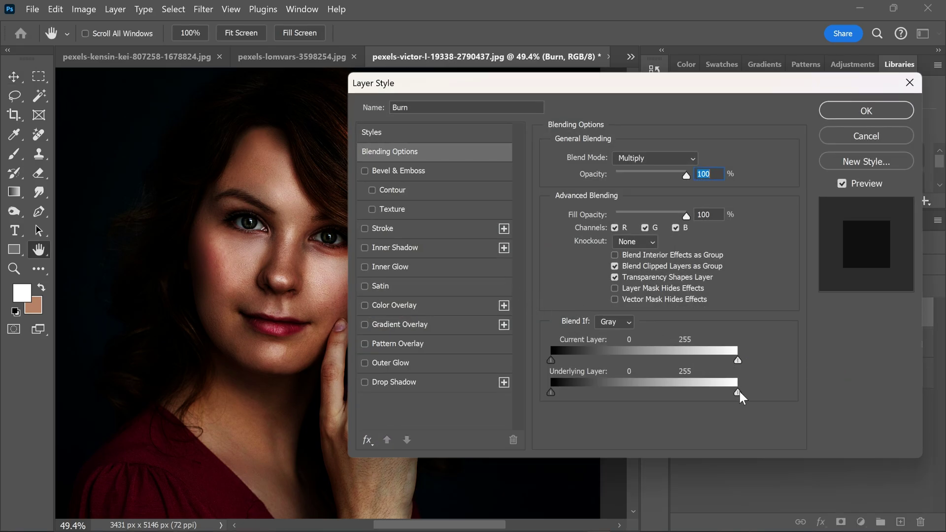
left_click_drag(738, 392, 673, 394)
left_click_drag(732, 394, 739, 393)
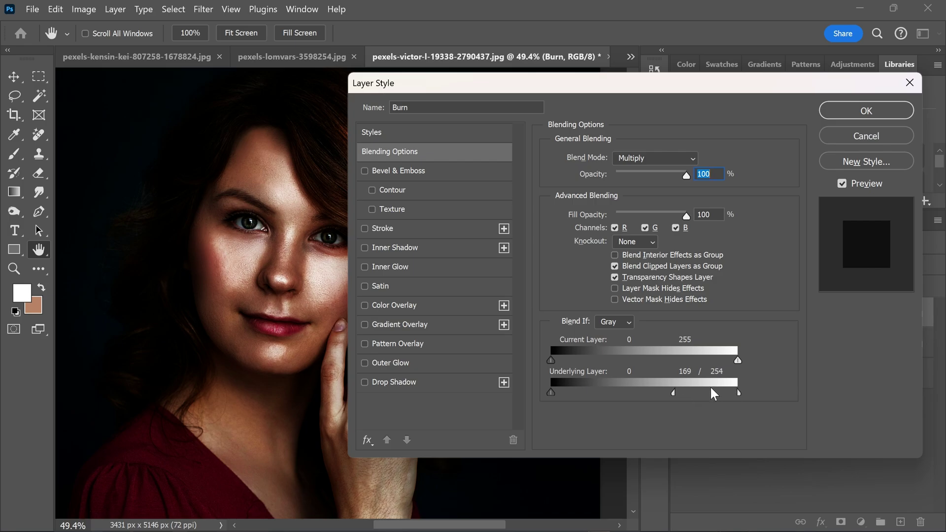
left_click_drag(675, 394, 682, 397)
left_click(851, 109)
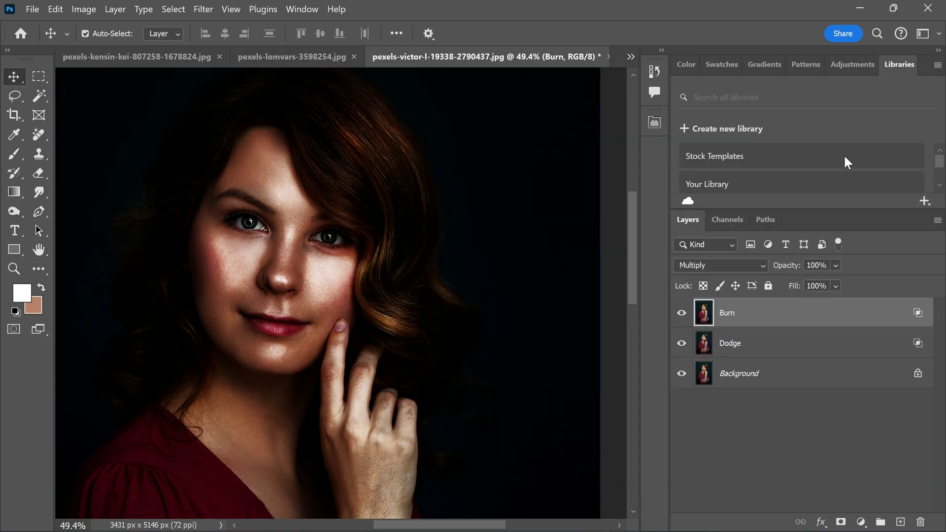
Step: Group the Dodge and Burn layers into a folder named 'Dodge and Burn' with a white mask
left_click(759, 345, "shift")
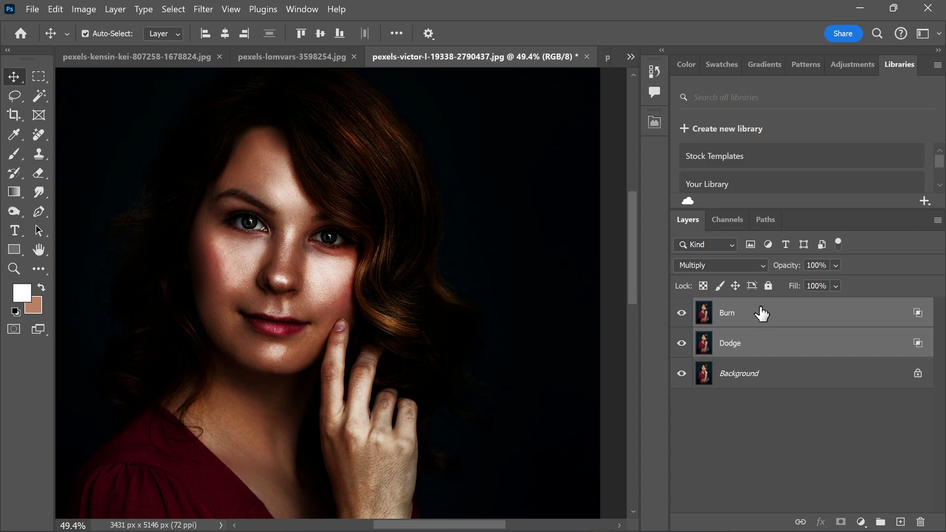
left_click(881, 522)
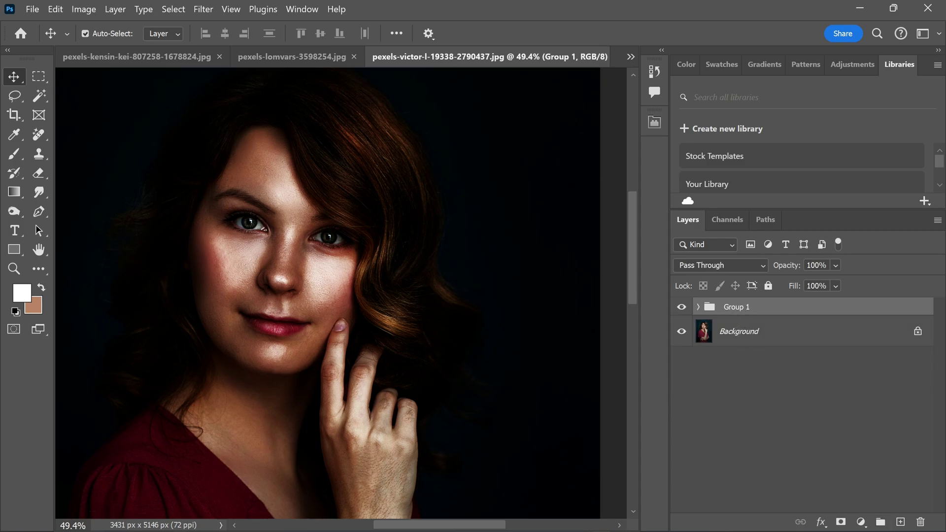
double_click(737, 307)
type("Dodge and Burn")
key("Return")
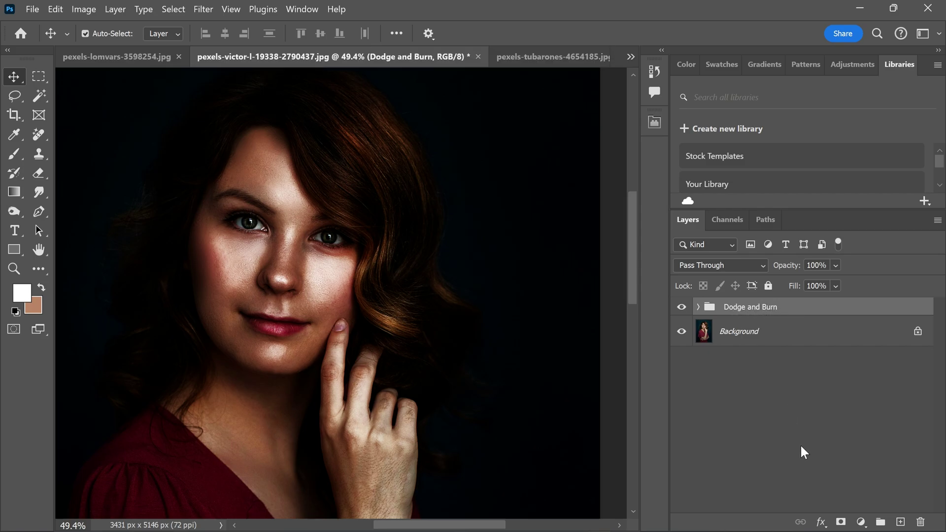
left_click(841, 524)
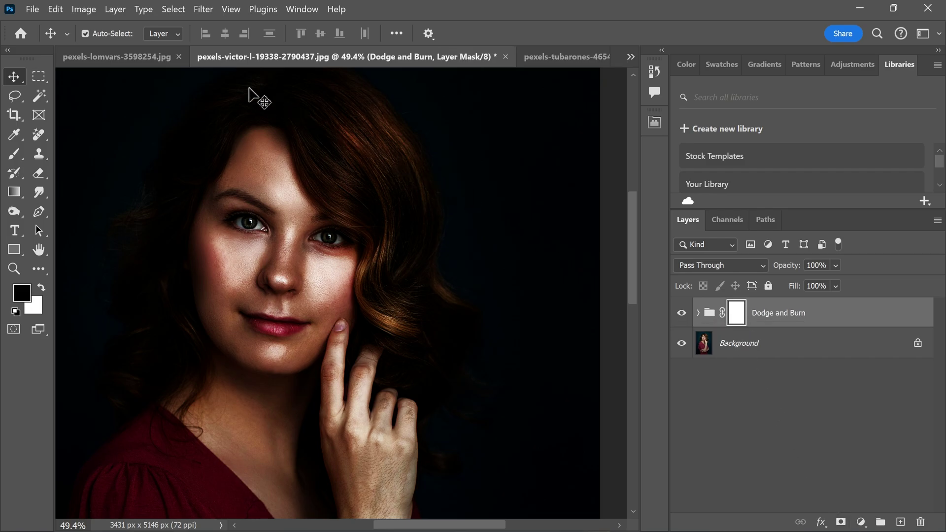
Step: Apply Image the merged RGB portrait into the group mask using Multiply at 100%
left_click(84, 9)
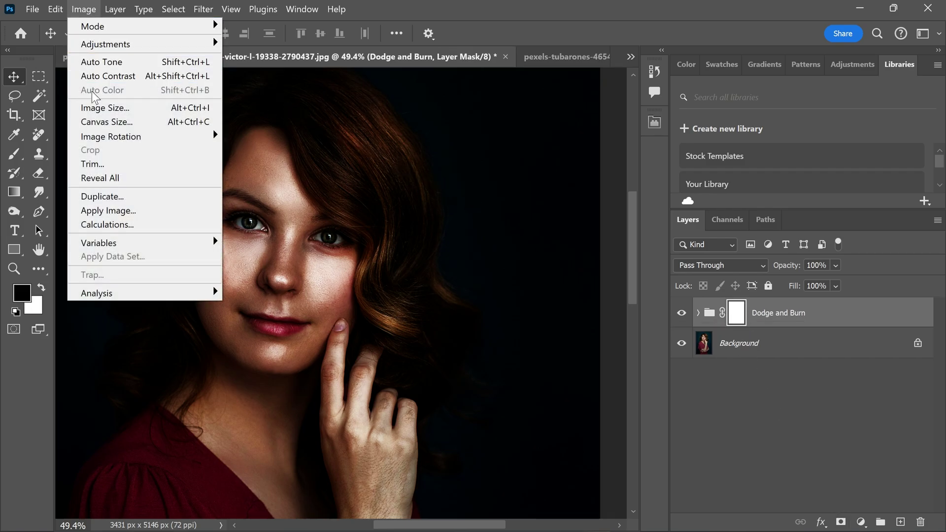
left_click(104, 210)
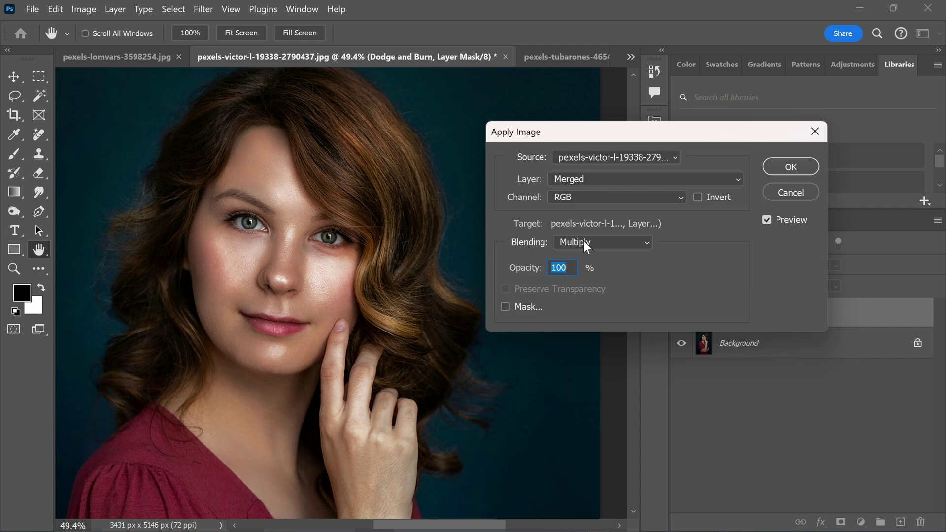
left_click(787, 166)
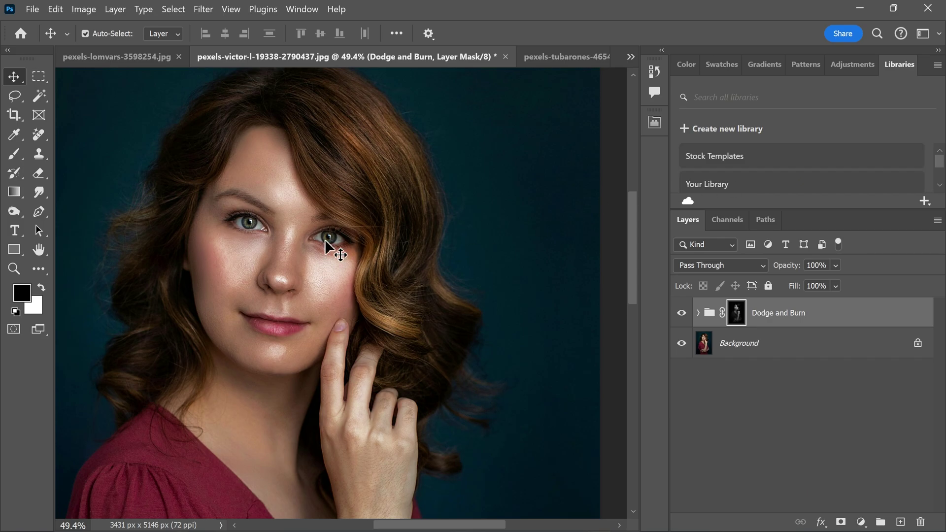
Step: Toggle the Dodge and Burn group on and off to compare before and after
left_click(681, 313)
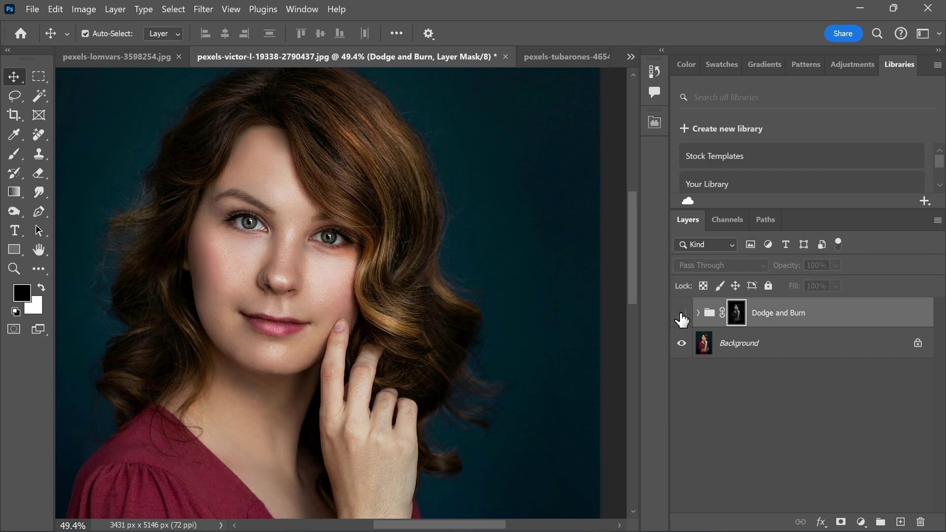
left_click(681, 313)
scroll(323, 302, "up", 3)
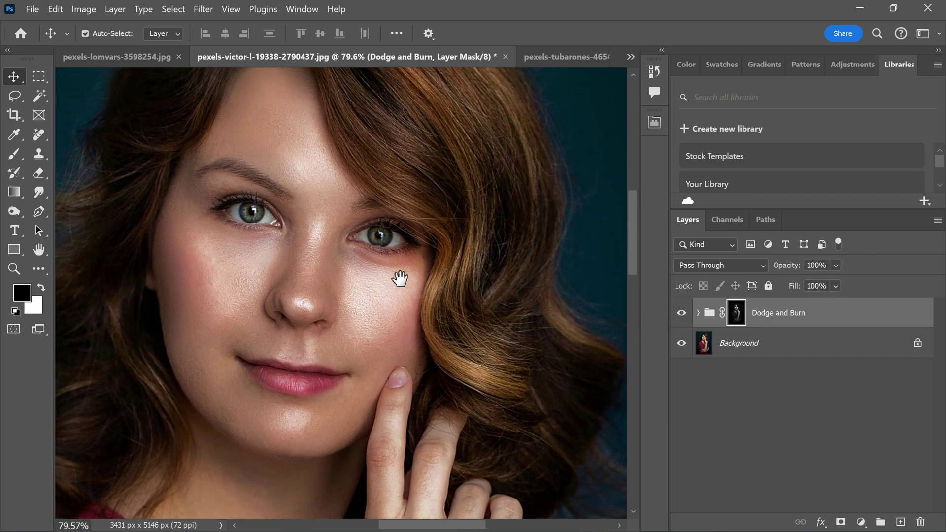
left_click(682, 313)
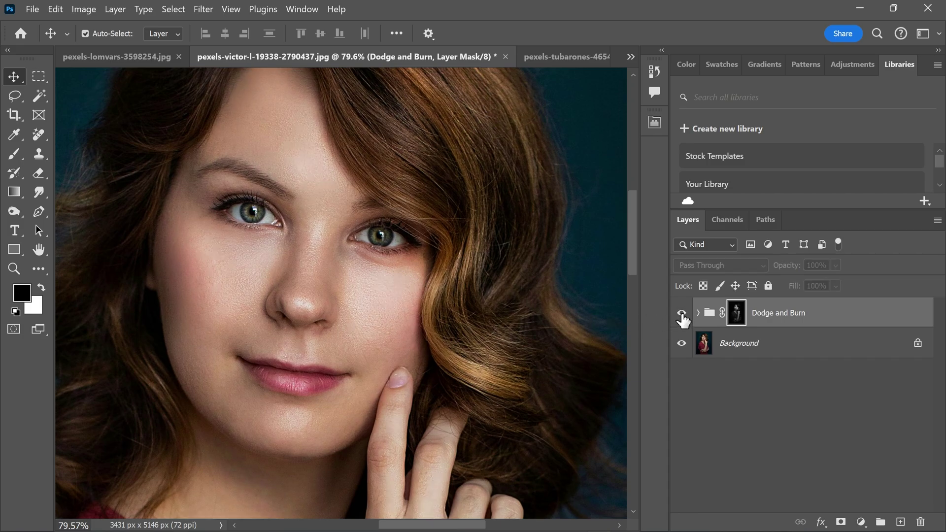
left_click(682, 314)
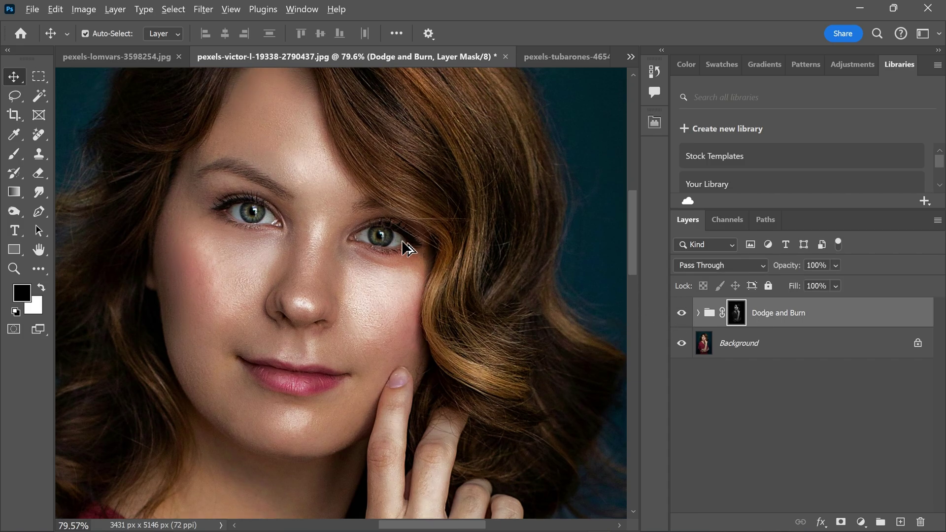
scroll(474, 229, "down", 1)
Step: Lower the Dodge and Burn group's opacity to 85% and compare the softer glow
left_click(836, 265)
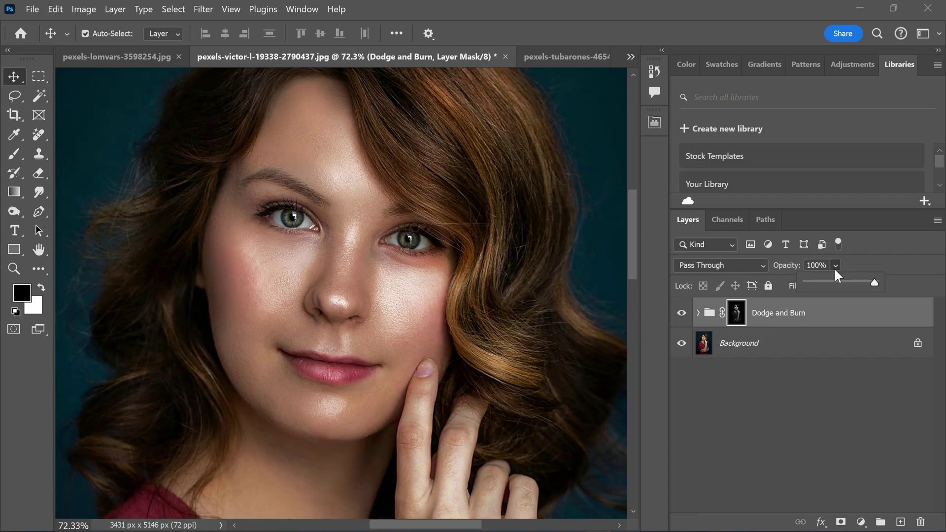
left_click(858, 282)
left_click(681, 314)
scroll(498, 278, "up", 1)
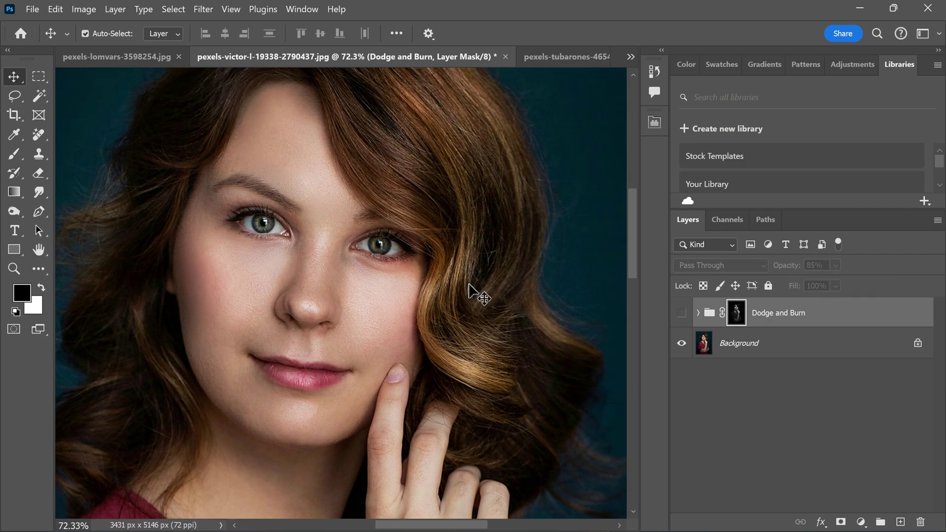
scroll(360, 317, "up", 1)
left_click(682, 313)
left_click(682, 314)
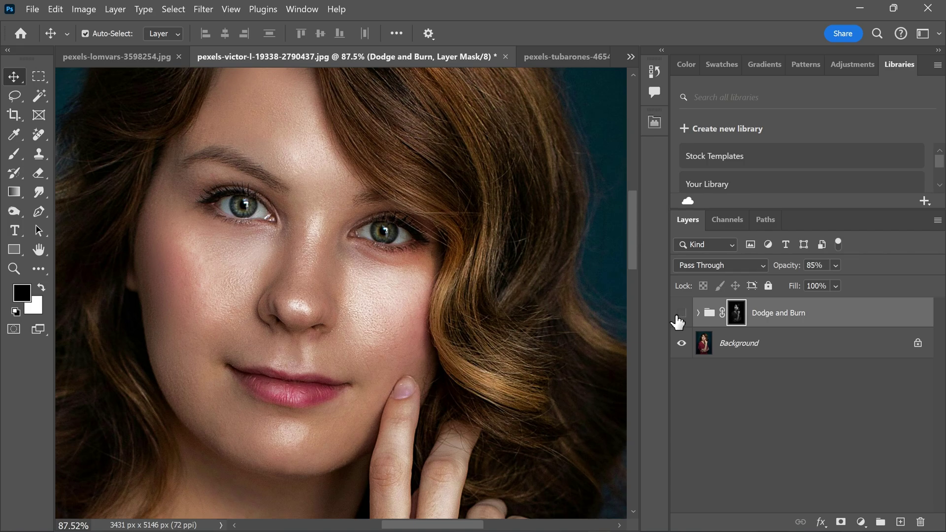
left_click(682, 314)
left_click(682, 313)
left_click(682, 314)
scroll(336, 282, "down", 5)
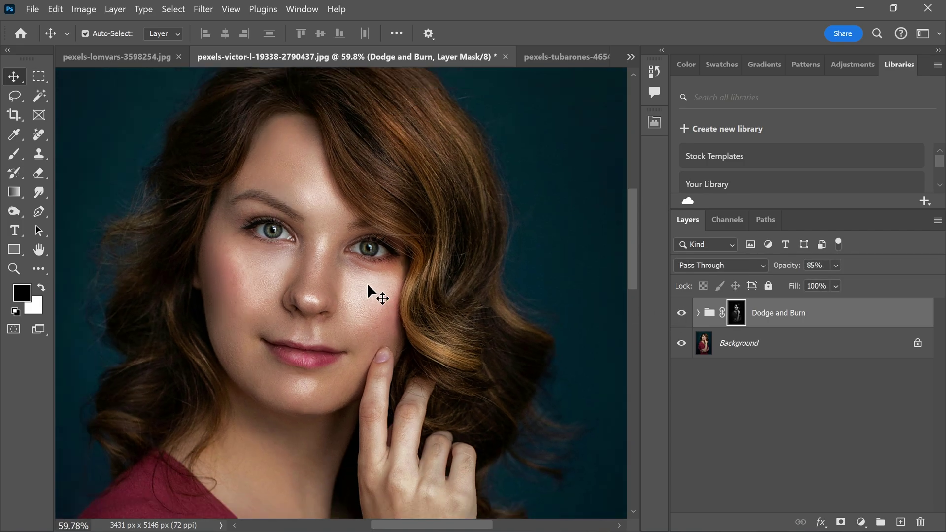
Step: Compare Group 1 on and off in the pexels-lomvars-3598254.jpg portrait
left_click(117, 53)
scroll(342, 228, "up", 2)
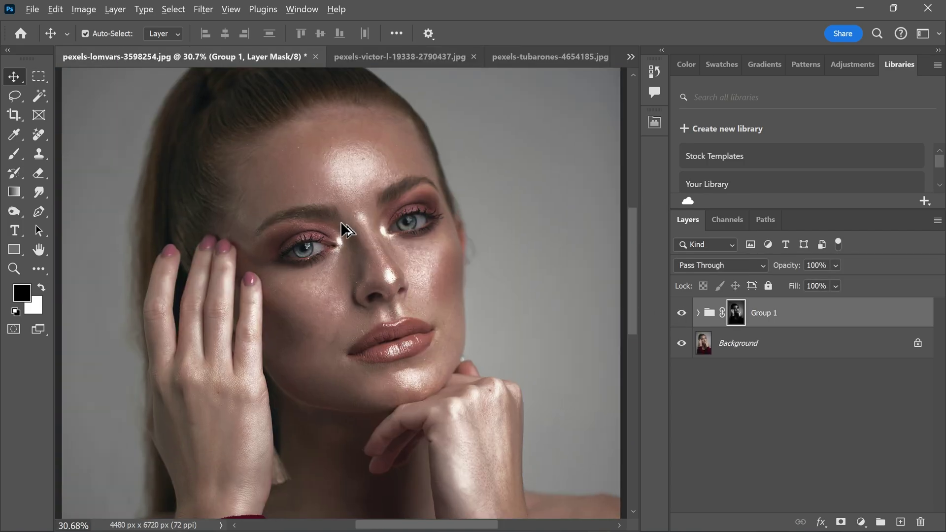
left_click(681, 314)
left_click(682, 314)
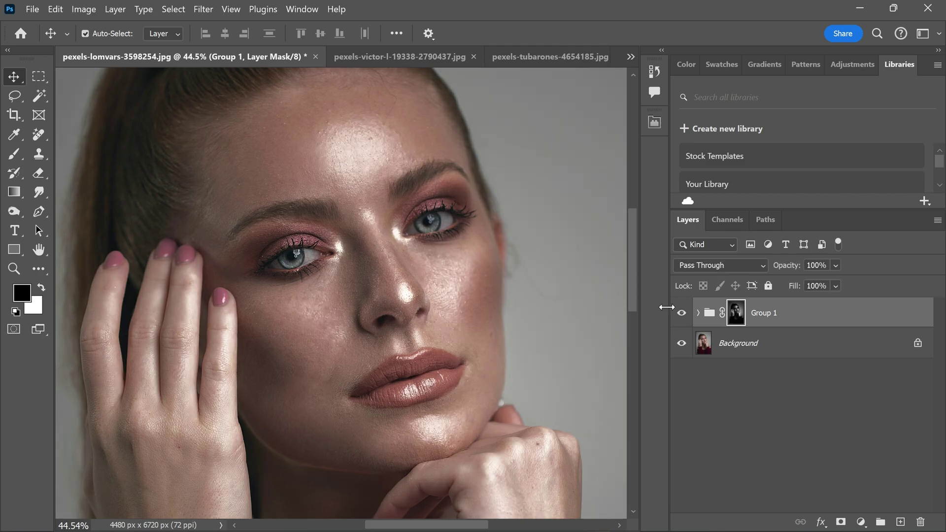
Step: Compare Group 1 on and off in the pexels-kensin-kei-807258-1678824.jpg portrait
left_click(631, 57)
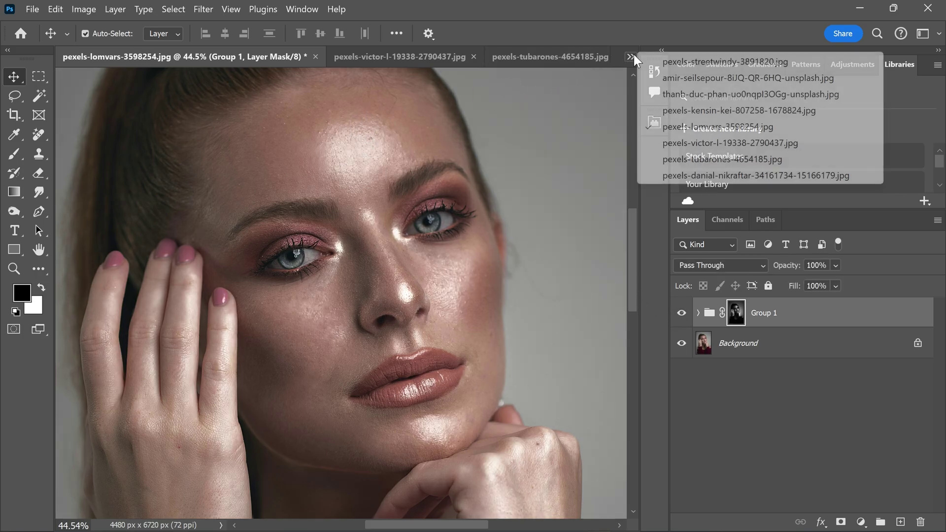
left_click(666, 110)
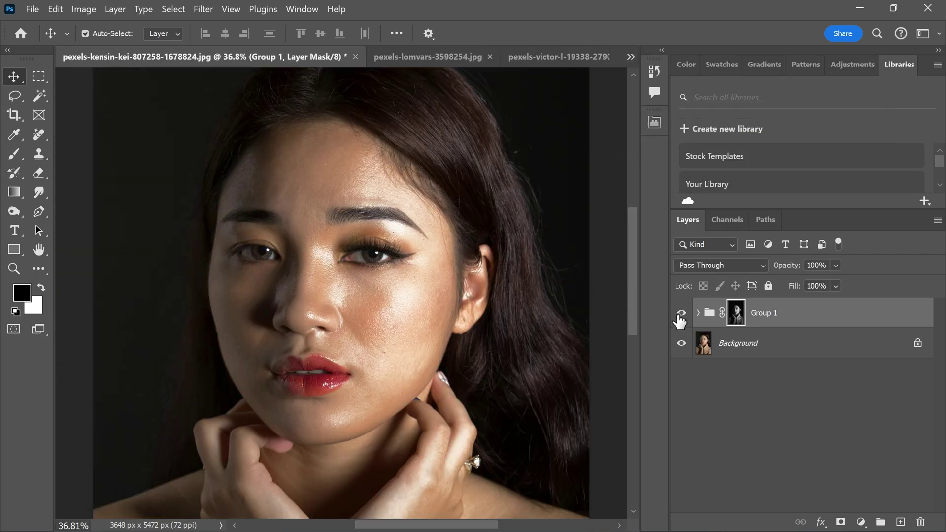
left_click(681, 313)
left_click(681, 313)
scroll(374, 345, "up", 2)
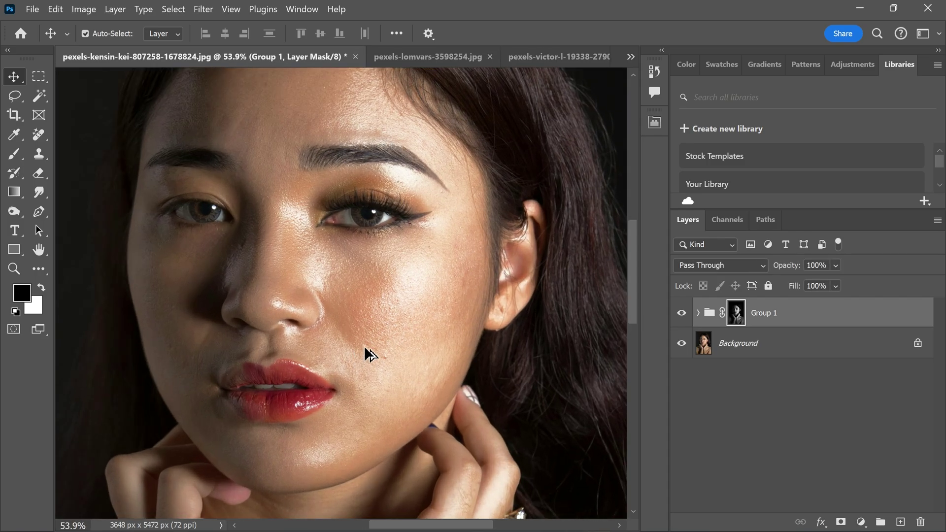
left_click(682, 314)
left_click(682, 313)
Step: Compare Group 1 on and off in the thanh-duc-phan-uo0nqpl3OGg-unsplash.jpg portrait, leaving it visible
left_click(632, 54)
left_click(666, 95)
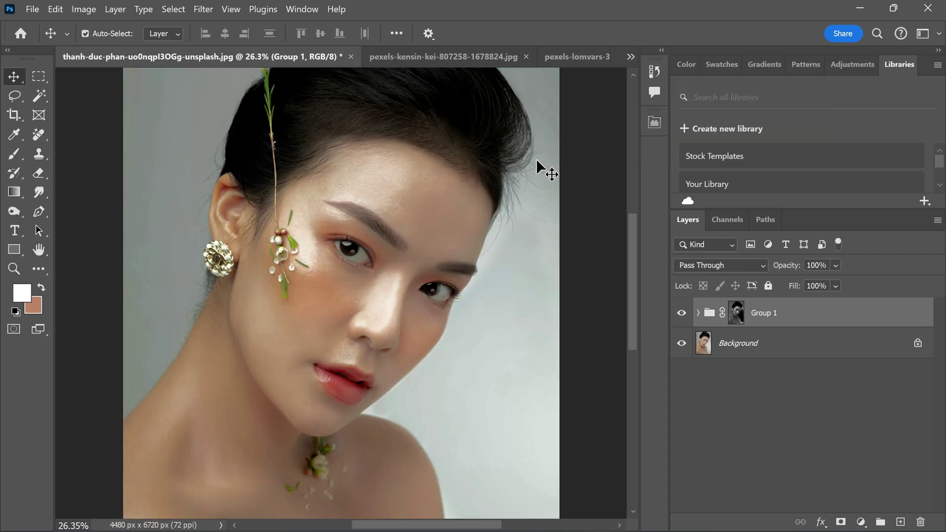
scroll(313, 275, "up", 2)
left_click(682, 314)
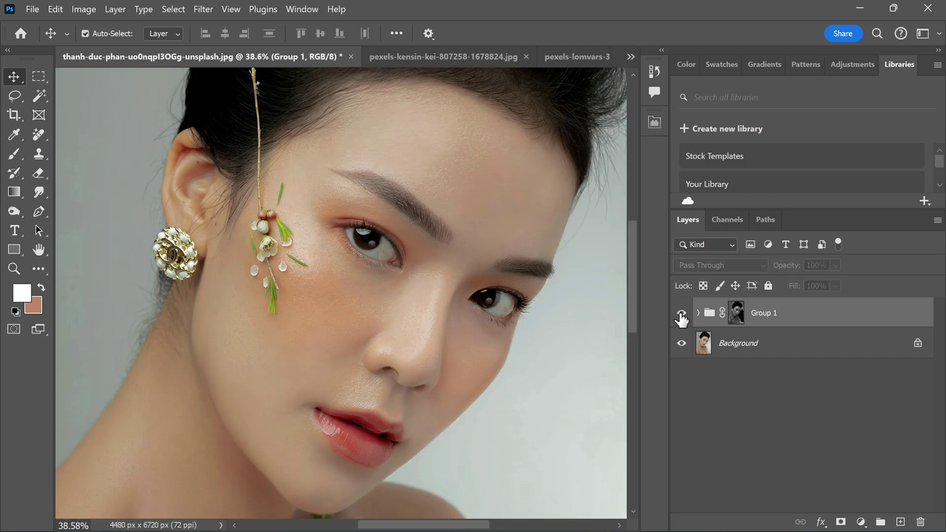
left_click(682, 313)
left_click(682, 314)
left_click(682, 313)
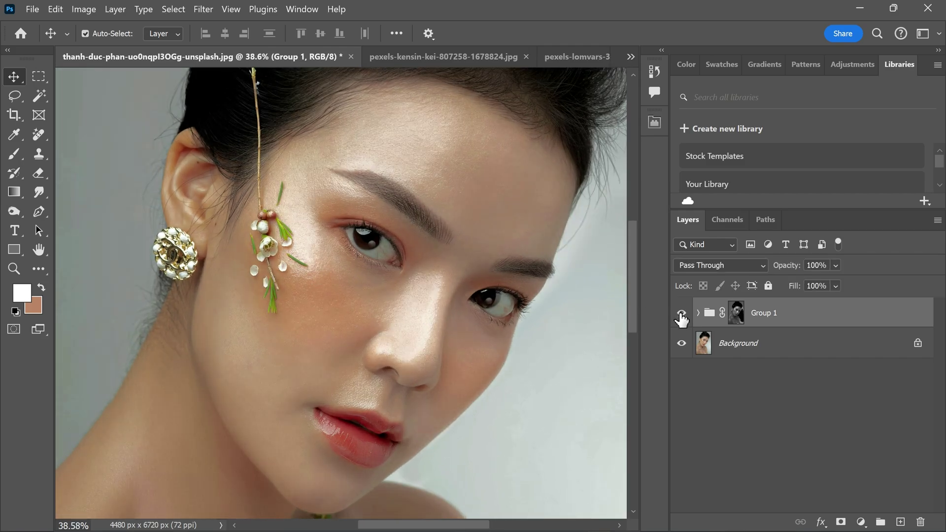